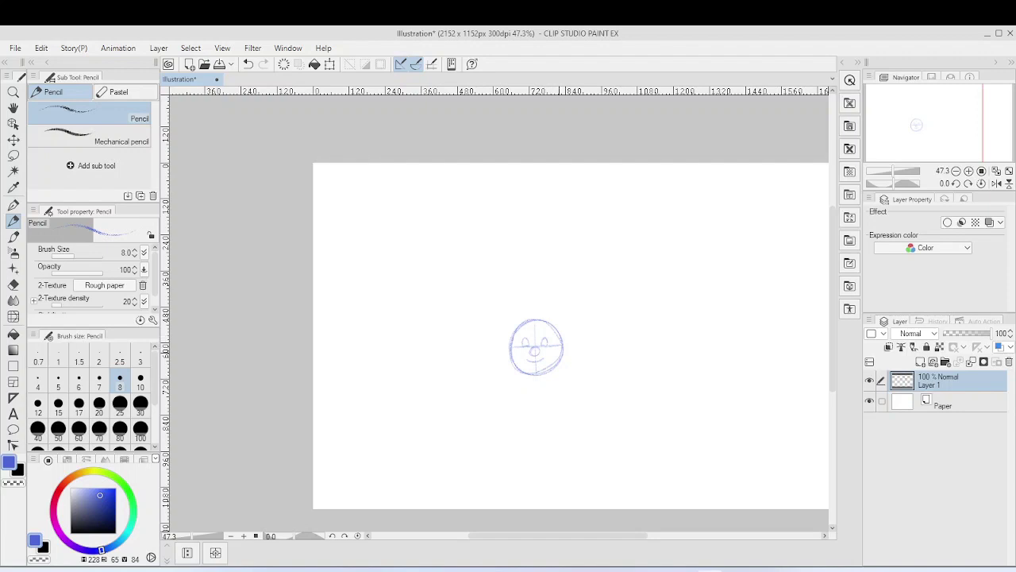
- Draw a line off the face's right side, then undo it and the previous stroke
left_click_drag(553, 346, 586, 335)
left_click(249, 67)
left_click(249, 66)
- Undo the old eye marks and redraw two slanted angry eyebrows on the face
left_click(248, 64)
left_click_drag(522, 335, 527, 328)
left_click(248, 63)
left_click(248, 63)
left_click_drag(521, 333, 530, 339)
left_click_drag(541, 339, 551, 334)
- Finish MENACING, sketch a second round face with centre line and ear, and letter SYMPATHETIC
left_click_drag(529, 384, 554, 389)
mouse_move(647, 320)
left_mouse_down()
mouse_move(608, 348)
mouse_move(651, 366)
left_mouse_up()
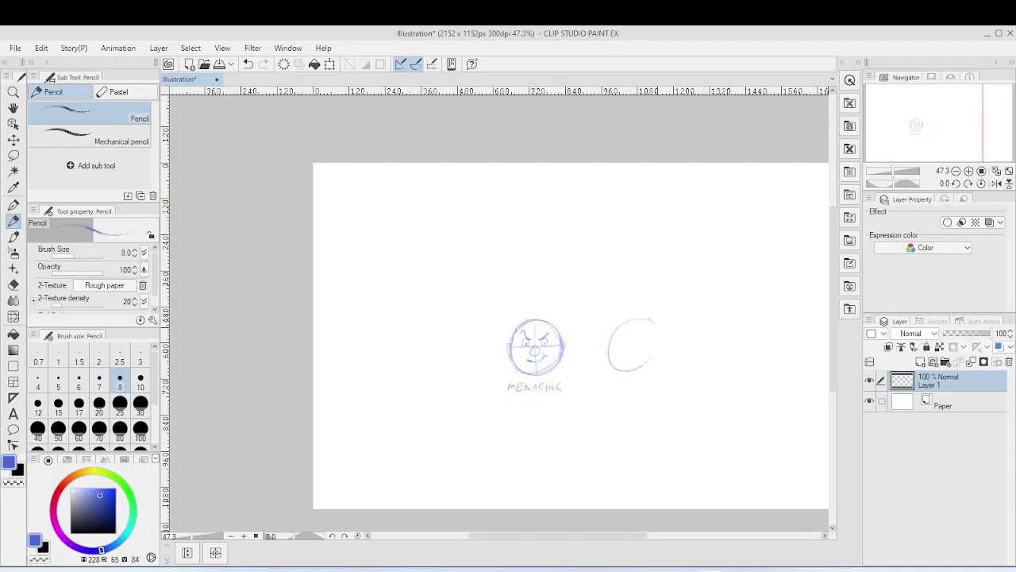
left_click_drag(656, 324, 651, 370)
mouse_move(640, 320)
left_mouse_down()
mouse_move(641, 356)
mouse_move(659, 344)
mouse_move(640, 343)
left_mouse_up()
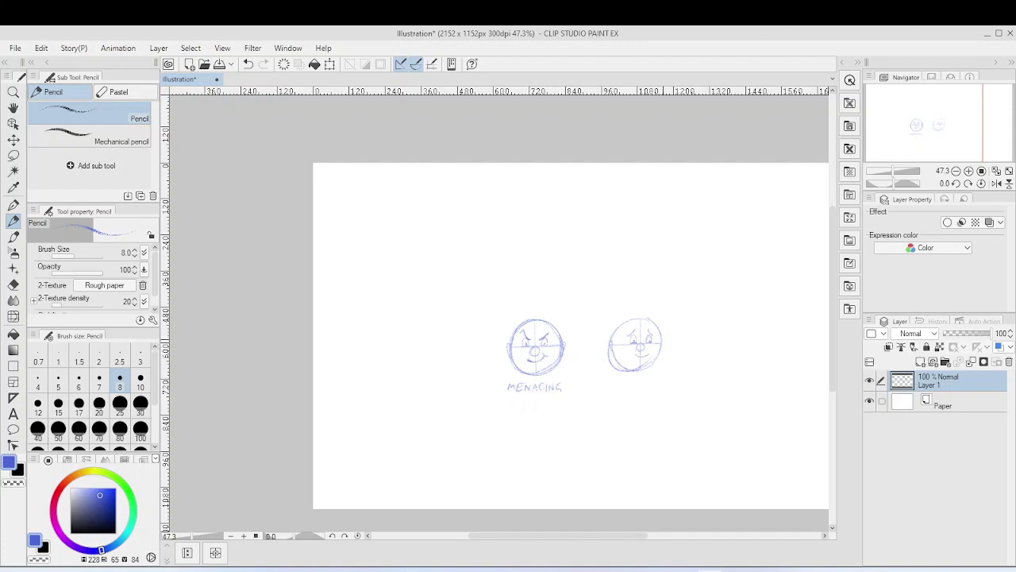
left_click_drag(662, 337, 663, 346)
left_click_drag(615, 380, 647, 386)
- Close the outline of the large three-quarter head at upper right
mouse_move(719, 273)
left_mouse_down()
mouse_move(742, 298)
mouse_move(774, 258)
left_mouse_up()
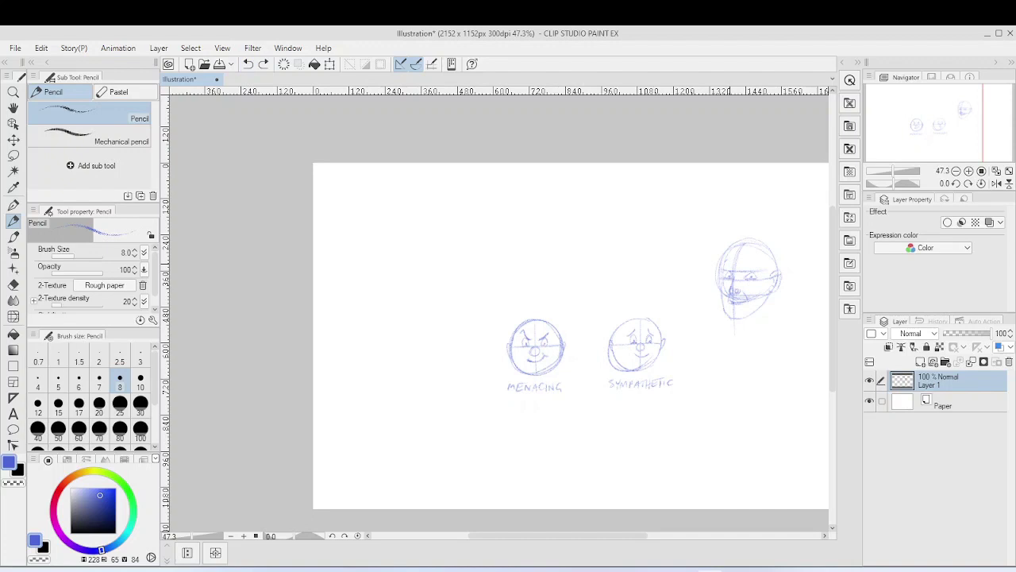
- Mark the large head, then draw a new circle with a centre line below it
left_click(732, 264)
mouse_move(745, 354)
left_mouse_down()
mouse_move(716, 390)
mouse_move(743, 407)
left_mouse_up()
left_click_drag(744, 354, 741, 408)
mouse_move(742, 354)
left_mouse_down()
mouse_move(741, 404)
mouse_move(766, 380)
left_mouse_up()
- Reshape the lower-right face's left side and sketch hair down its right side
mouse_move(712, 381)
left_mouse_down()
mouse_move(710, 403)
mouse_move(723, 392)
left_mouse_up()
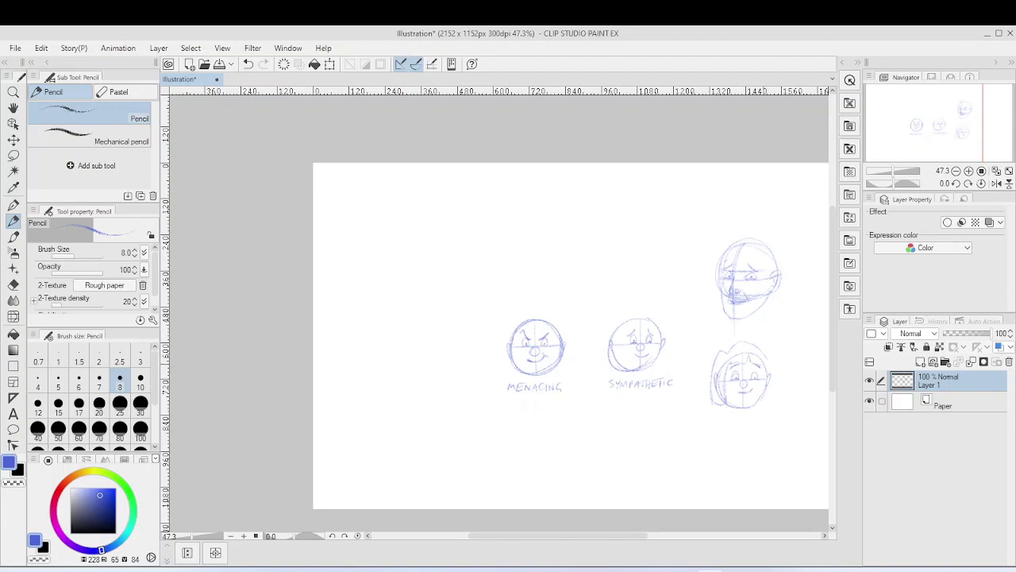
left_click_drag(774, 376, 774, 402)
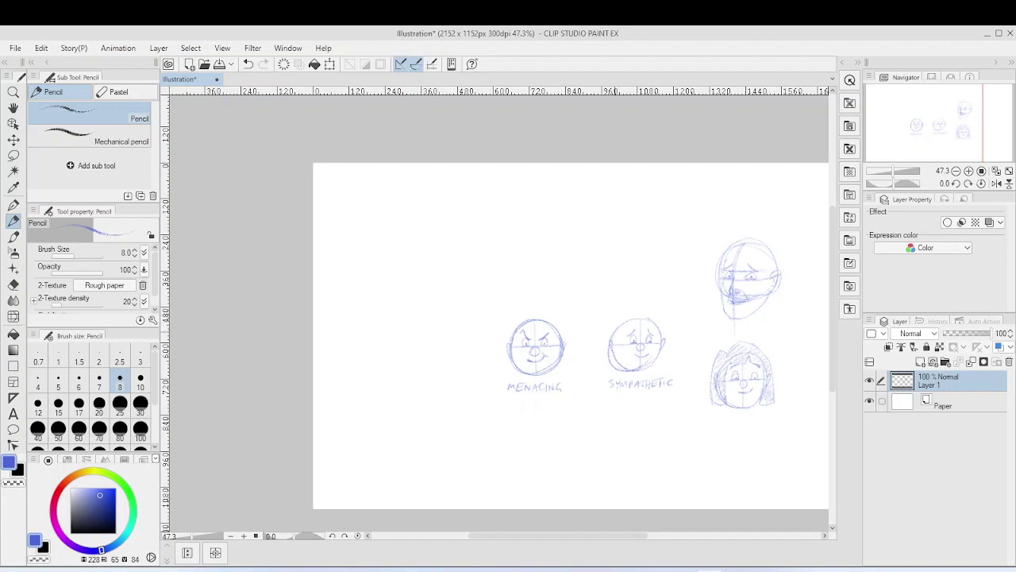
- Draw a wide brim across the SYMPATHETIC face and a crown above, then darken the brim
mouse_move(618, 329)
left_mouse_down()
mouse_move(640, 328)
mouse_move(585, 337)
left_mouse_up()
mouse_move(618, 325)
left_mouse_down()
mouse_move(640, 289)
mouse_move(647, 322)
mouse_move(638, 321)
mouse_move(657, 320)
left_mouse_up()
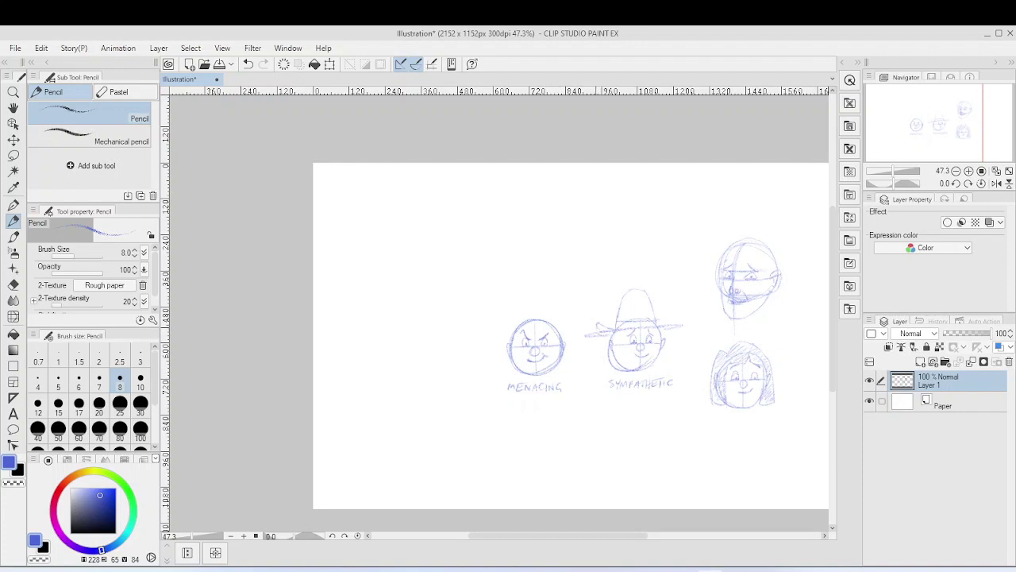
left_click_drag(597, 330, 611, 338)
key("e")
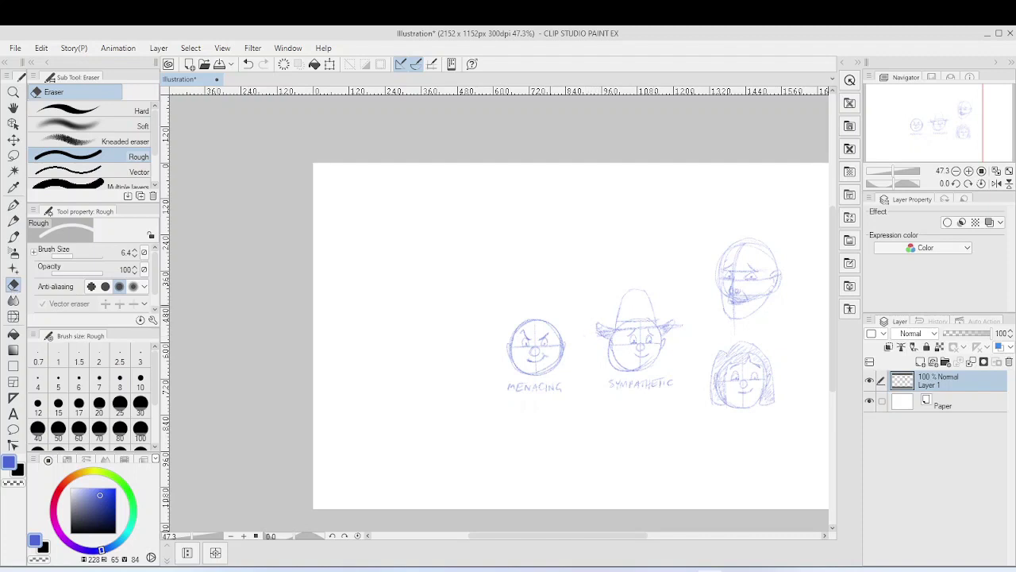
left_click(14, 222)
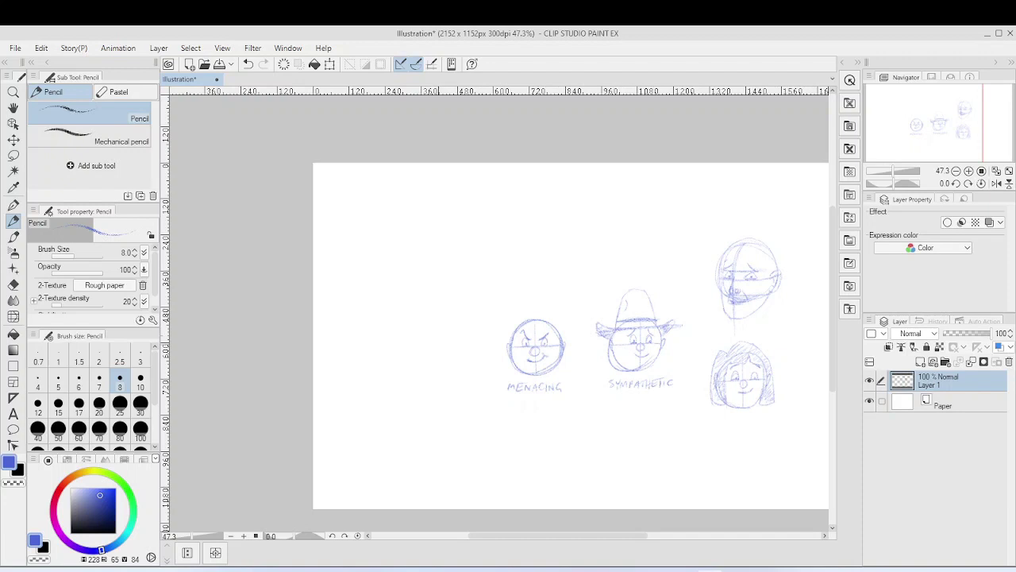
- Draw a circle head left of MENACING and add a centre guideline
left_click_drag(423, 332, 411, 381)
left_click_drag(429, 333, 421, 384)
mouse_move(421, 344)
left_mouse_down()
mouse_move(422, 380)
mouse_move(445, 356)
left_mouse_up()
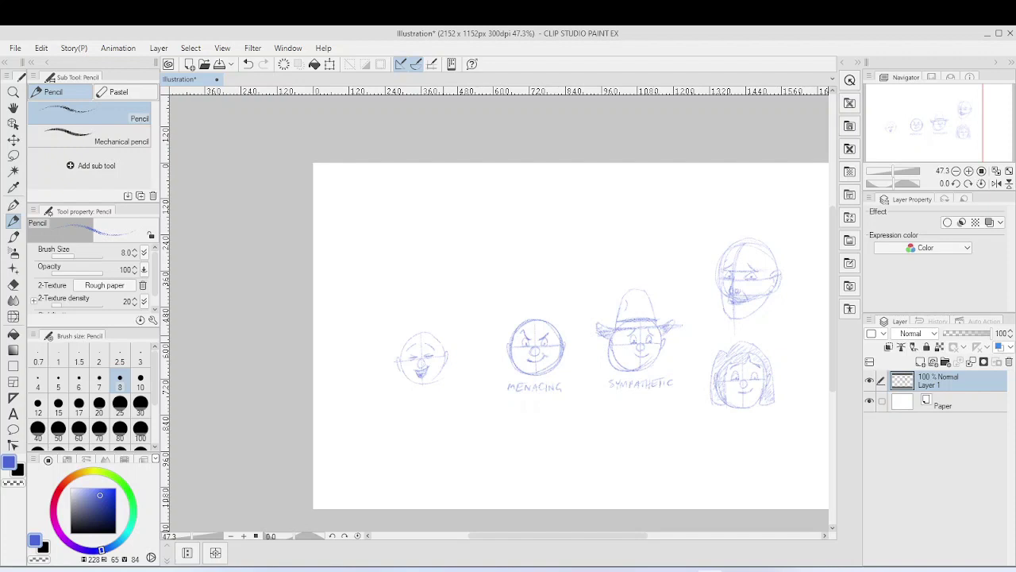
- Undo the last stroke, add a short stroke, then draw a brim and tall top hat
left_click(247, 64)
left_click_drag(407, 355, 431, 354)
left_click_drag(389, 350, 452, 334)
mouse_move(395, 313)
left_mouse_down()
mouse_move(396, 349)
mouse_move(426, 297)
mouse_move(438, 339)
left_mouse_up()
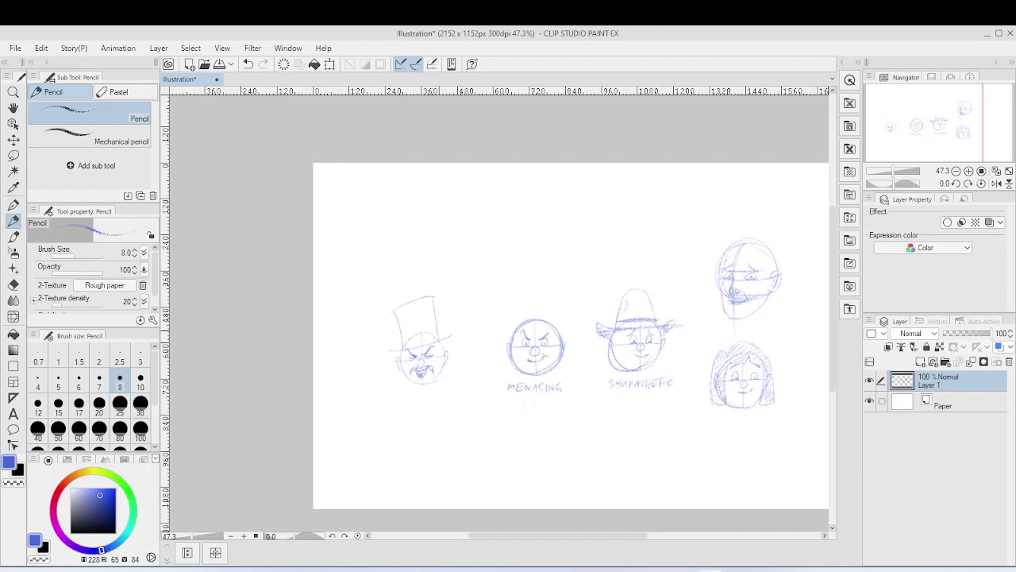